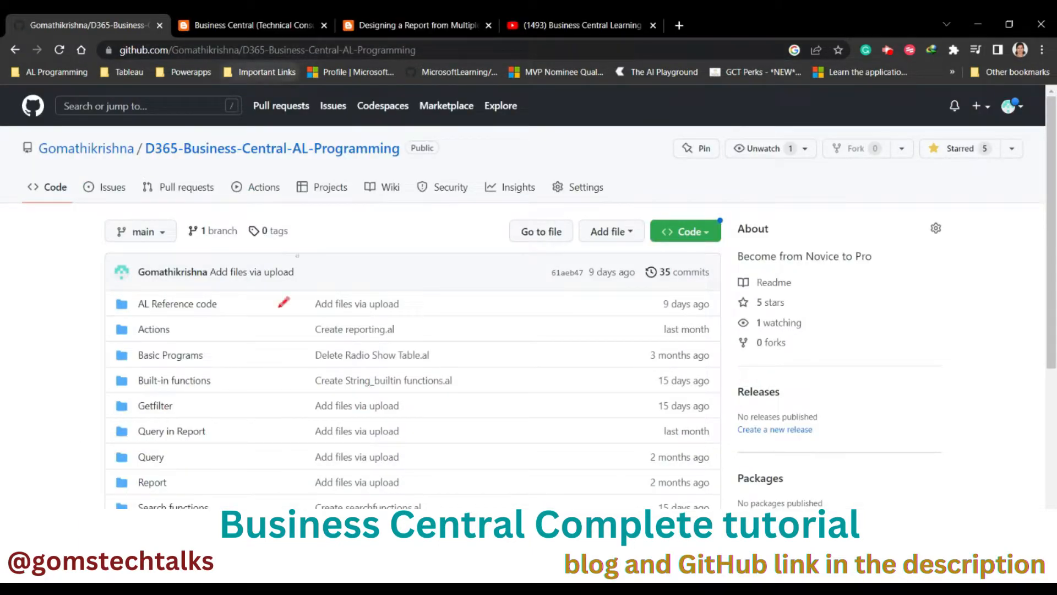
Mark the AL sample folder list and the star counter on the D365-Business-Central-AL-Programming repository page
mouse_move(184, 287)
mouse_down()
mouse_move(88, 385)
mouse_move(102, 506)
mouse_up()
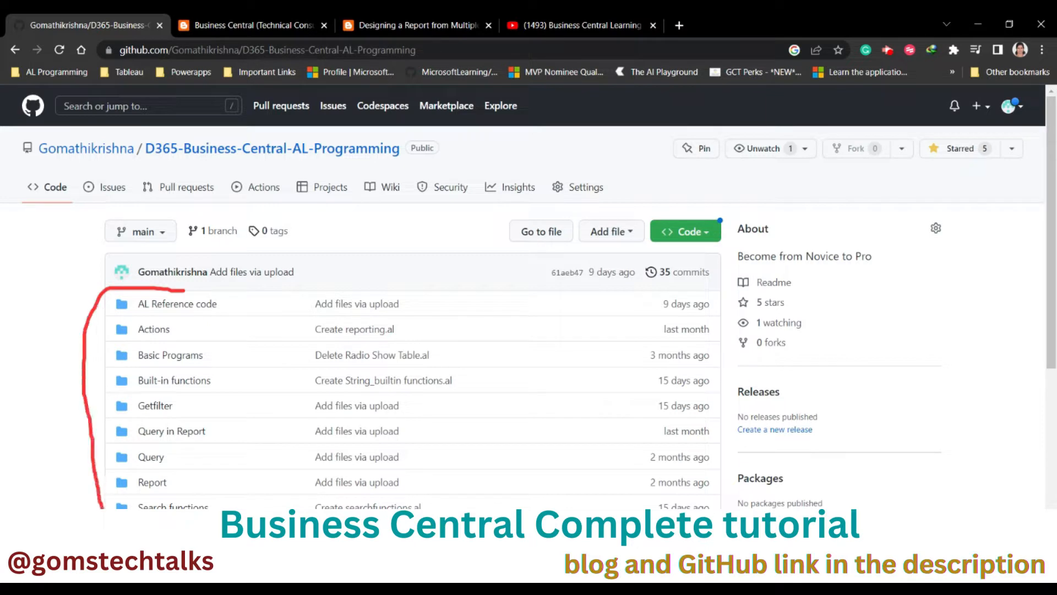
mouse_move(320, 507)
mouse_down()
mouse_move(258, 304)
mouse_move(185, 287)
mouse_up()
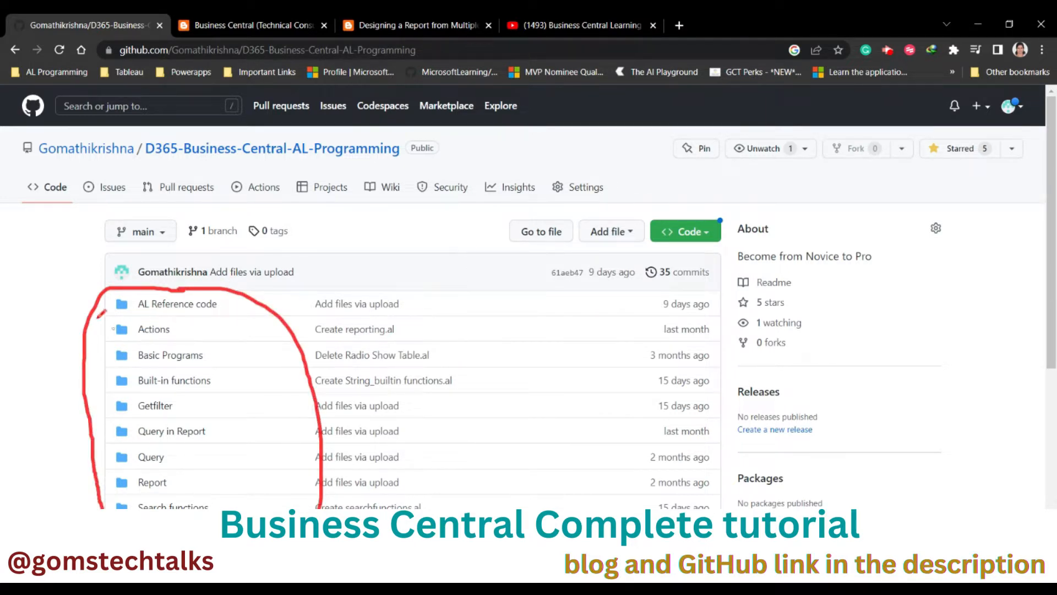
mouse_move(997, 172)
mouse_down()
mouse_move(930, 124)
mouse_move(1010, 160)
mouse_move(974, 183)
mouse_up()
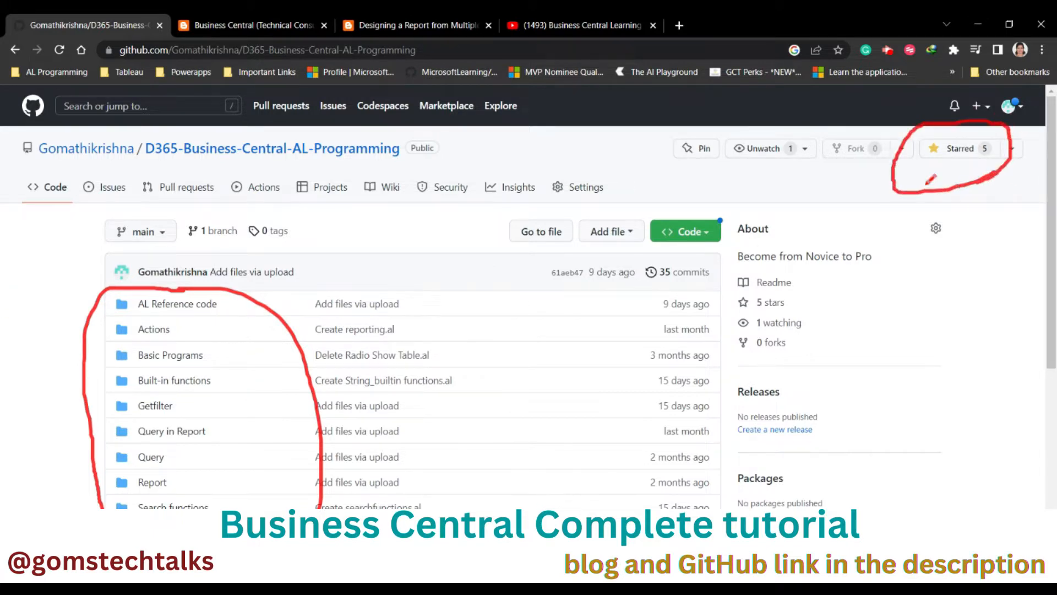
Look over the Business Central blog's home page and its article on designing a report from multiple tables
click(274, 24)
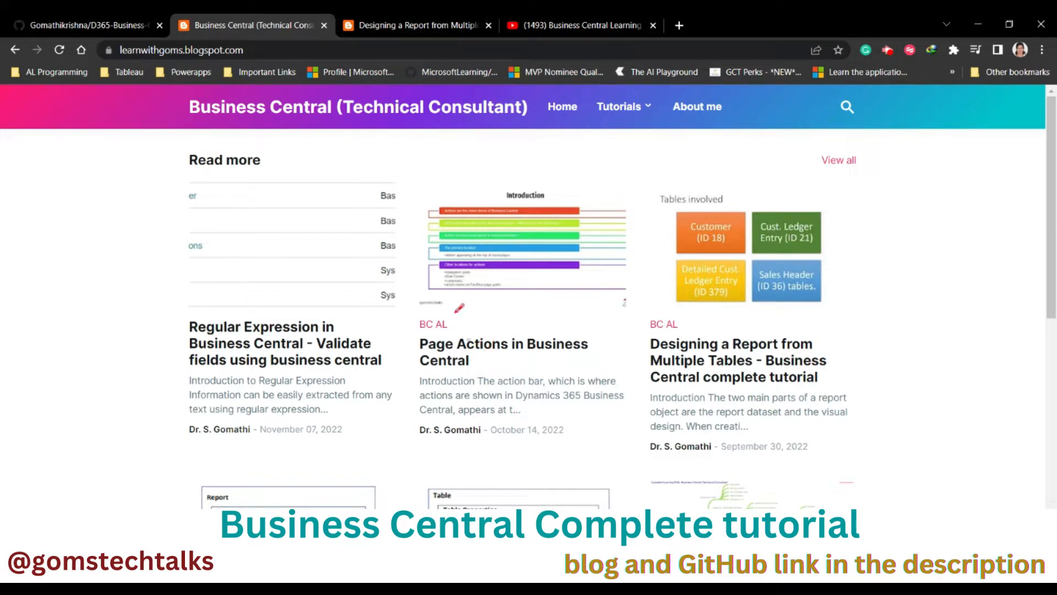
click(396, 26)
scroll(514, 397, up, 8)
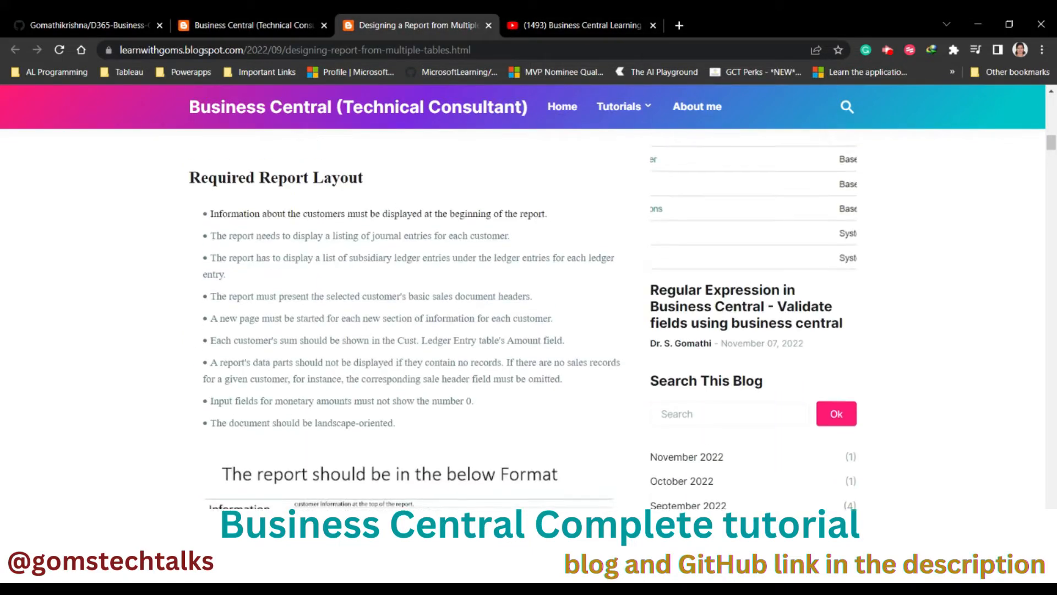
scroll(565, 403, down, 8)
scroll(565, 403, up, 1)
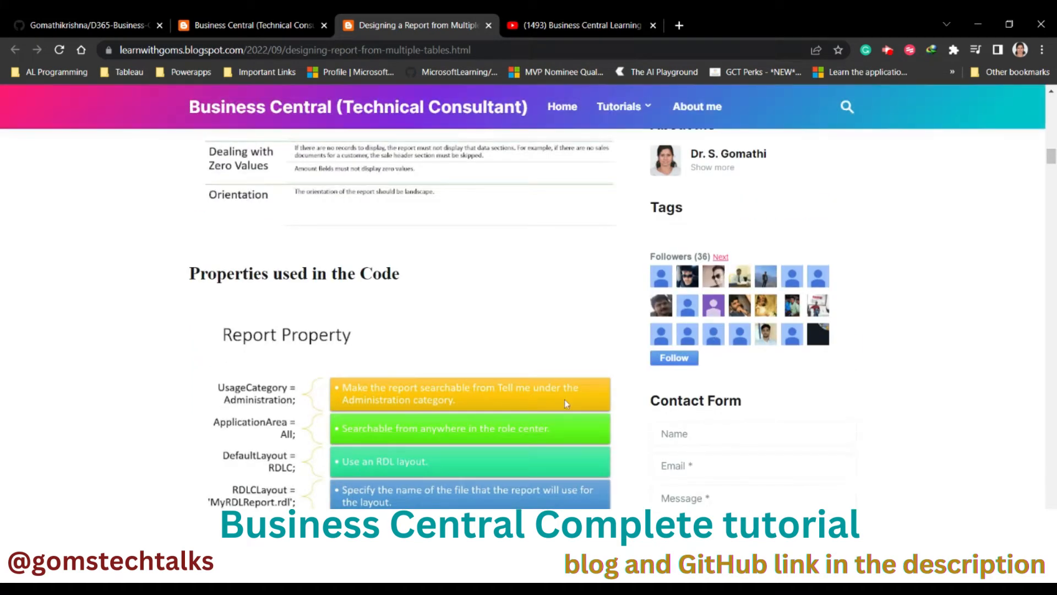
mouse_move(721, 378)
mouse_down()
mouse_move(634, 342)
mouse_move(676, 370)
mouse_up()
Look through the Microsoft Dynamics 365 Business Central playlist on YouTube from the first to the last video
click(553, 25)
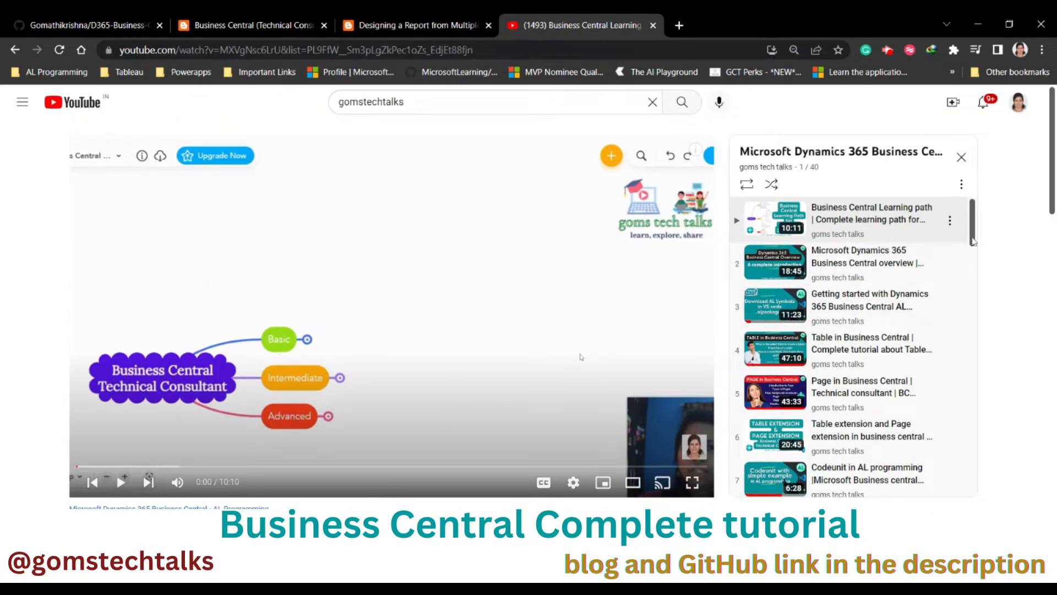
scroll(879, 298, down, 20)
scroll(879, 298, down, 3)
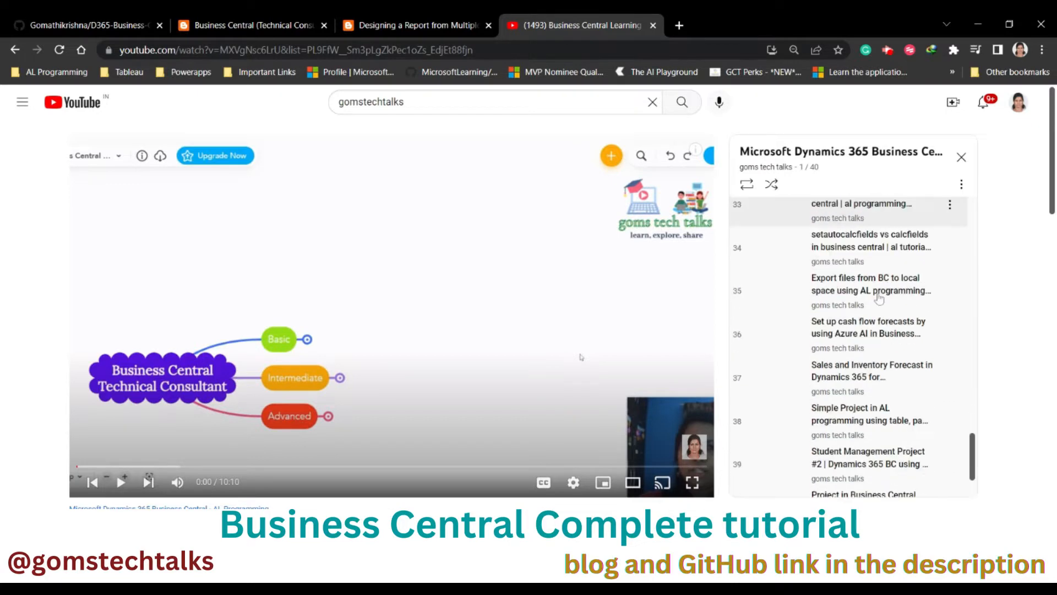
scroll(880, 298, up, 5)
scroll(879, 298, up, 17)
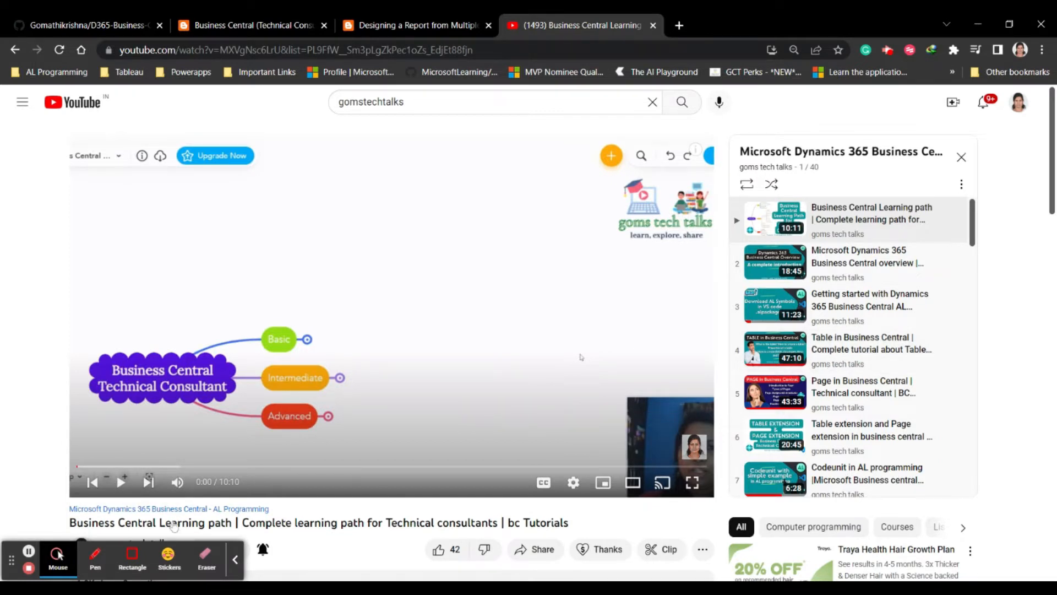
click(95, 557)
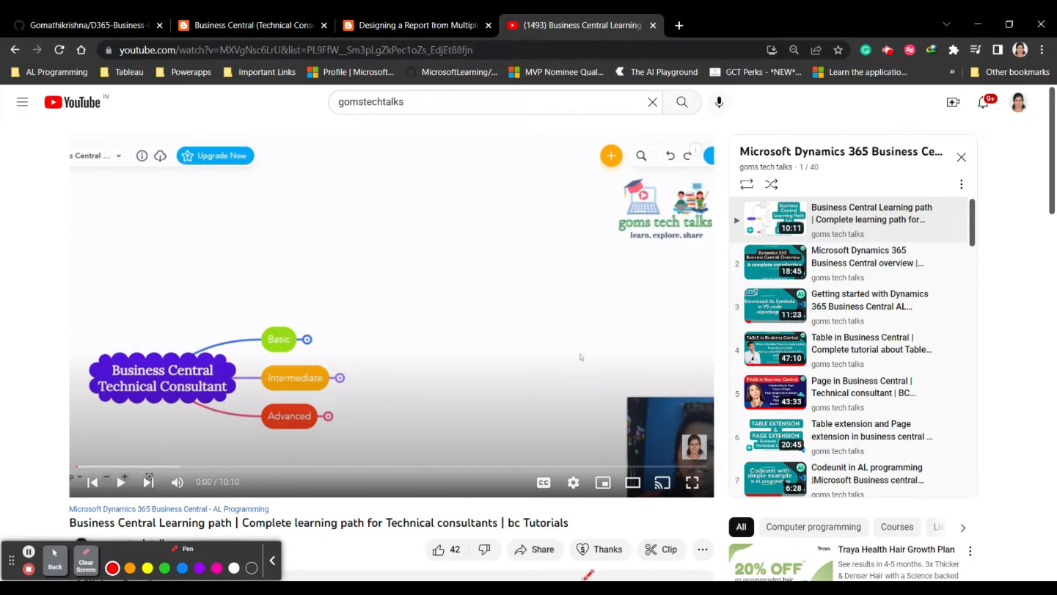
mouse_move(611, 564)
mouse_down()
mouse_move(610, 515)
mouse_move(619, 561)
mouse_up()
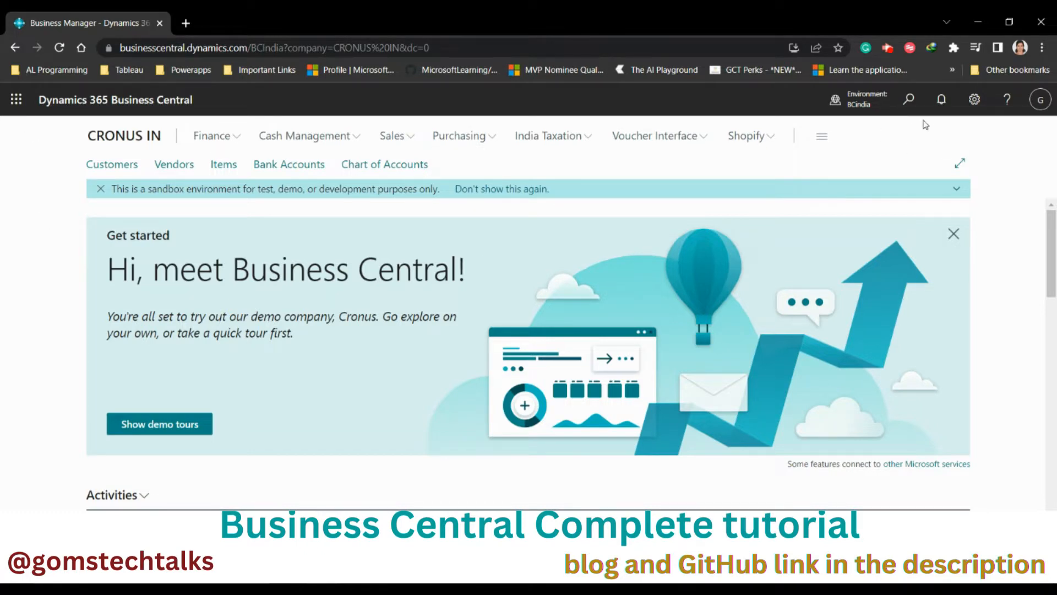
Search Business Central for "Custom Report Layout" and open the Custom Report Layouts page
click(909, 99)
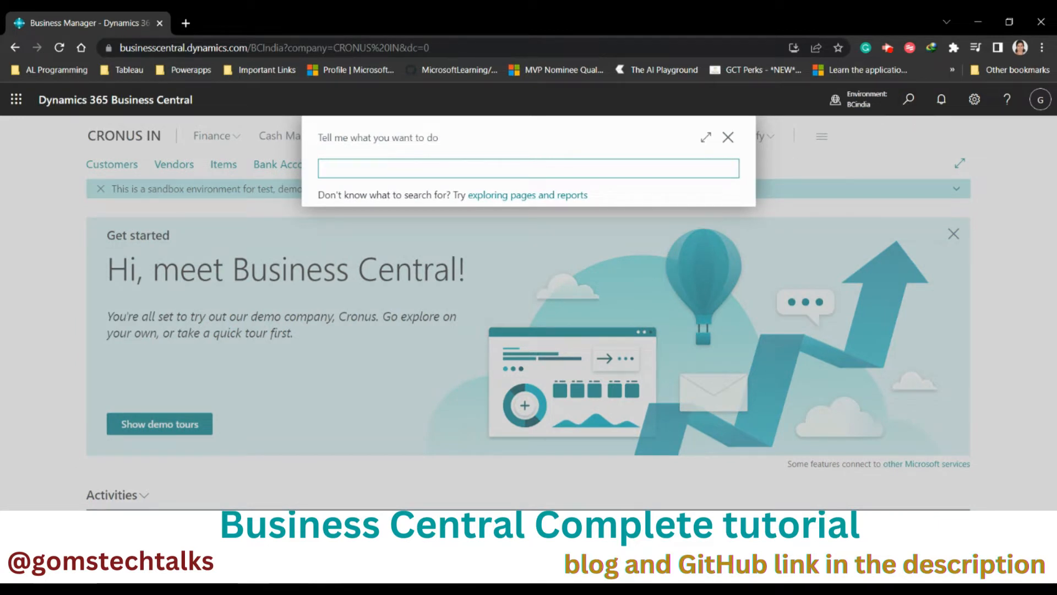
click(108, 573)
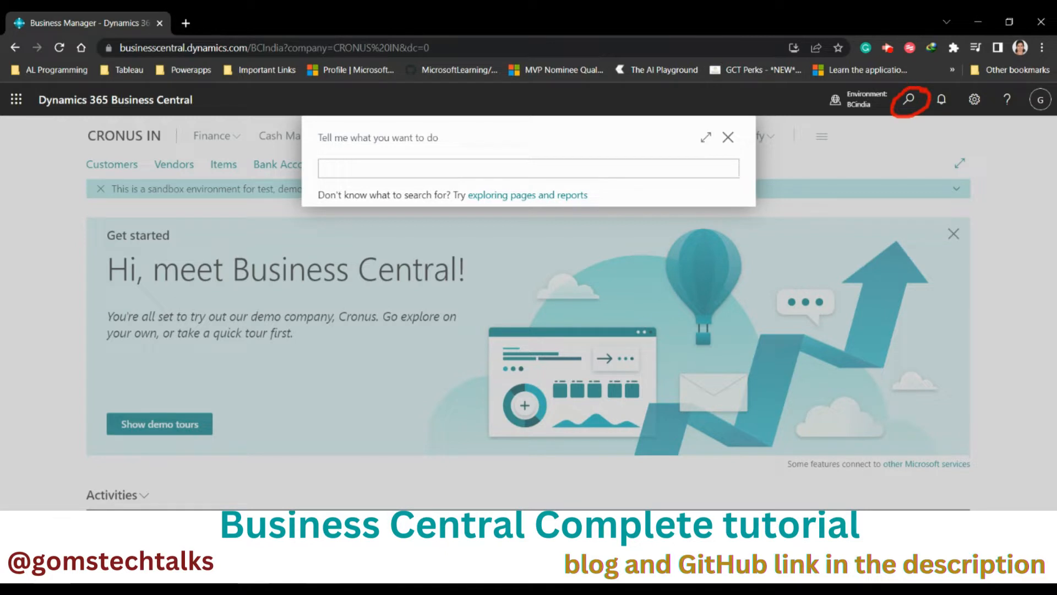
click(418, 174)
click(419, 171)
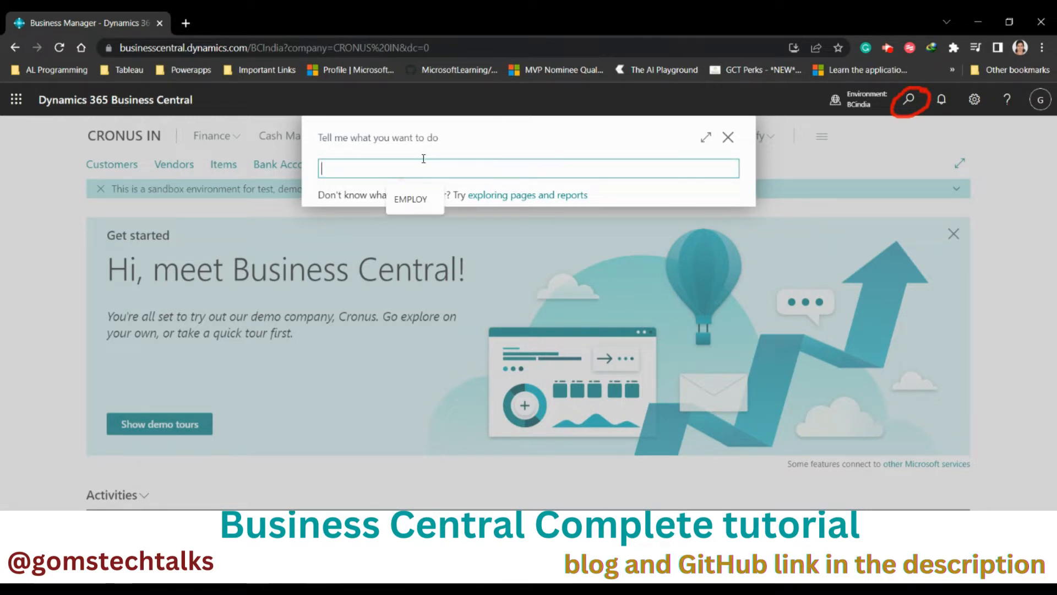
text(Custo)
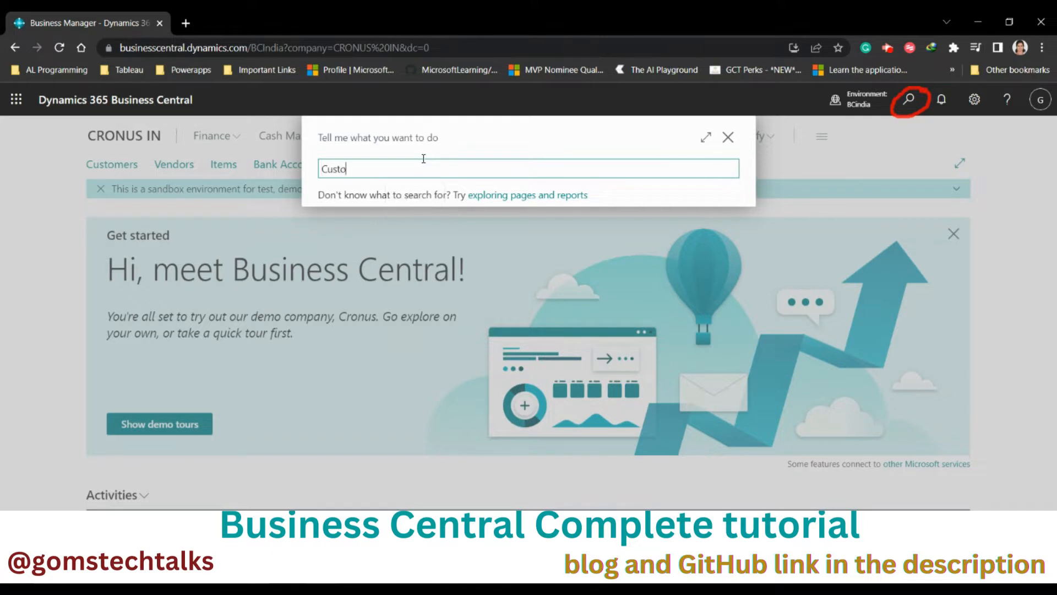
text(m Report Layout)
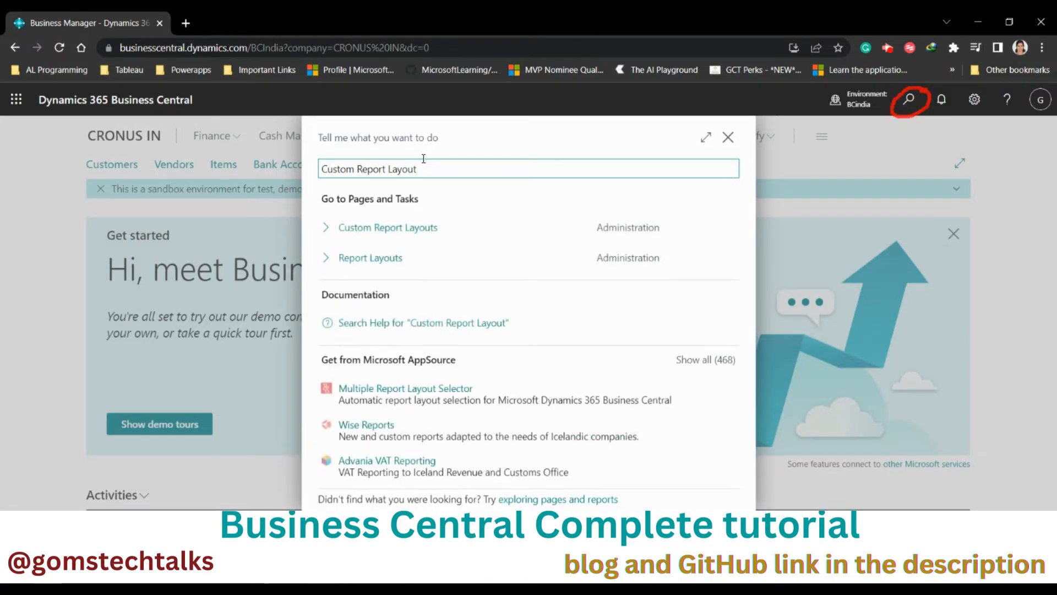
click(404, 234)
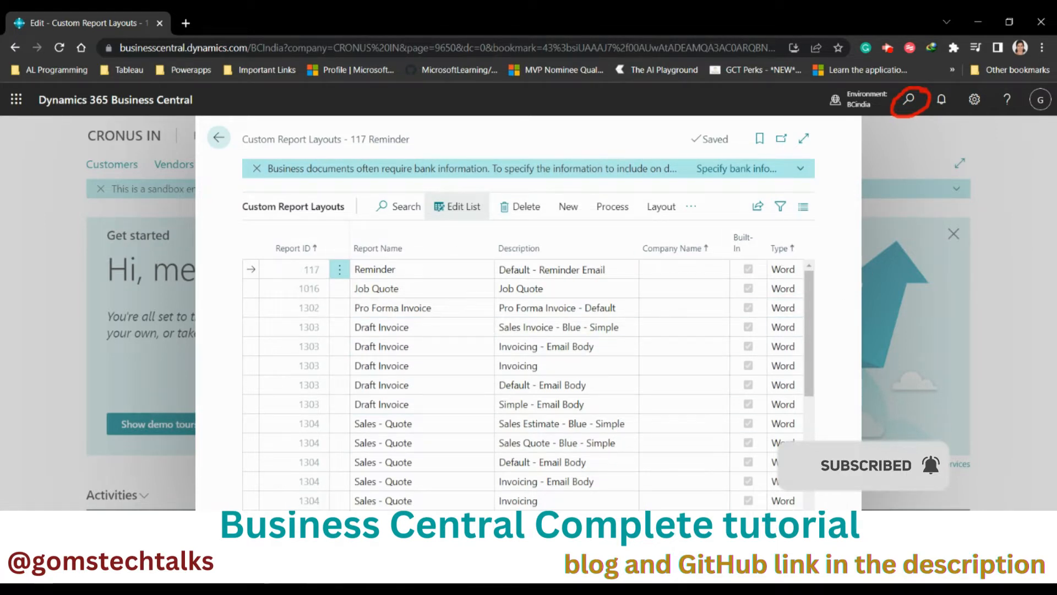
Examine the report names and descriptions in the custom layout list, especially the Sales - Invoice layouts of report 1306
drag(806, 342, 792, 297)
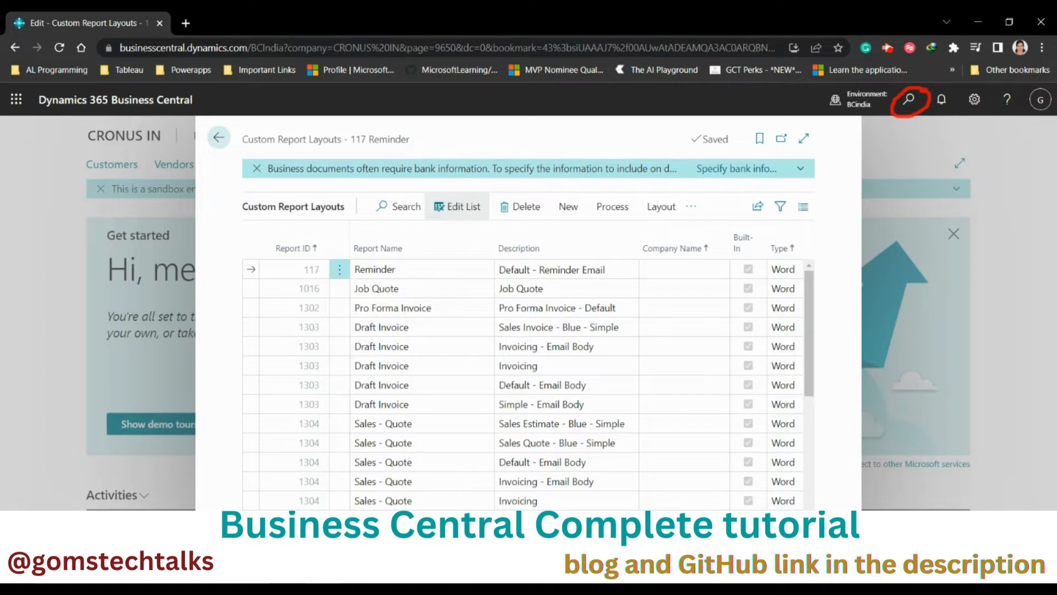
scroll(606, 382, down, 5)
scroll(606, 382, up, 5)
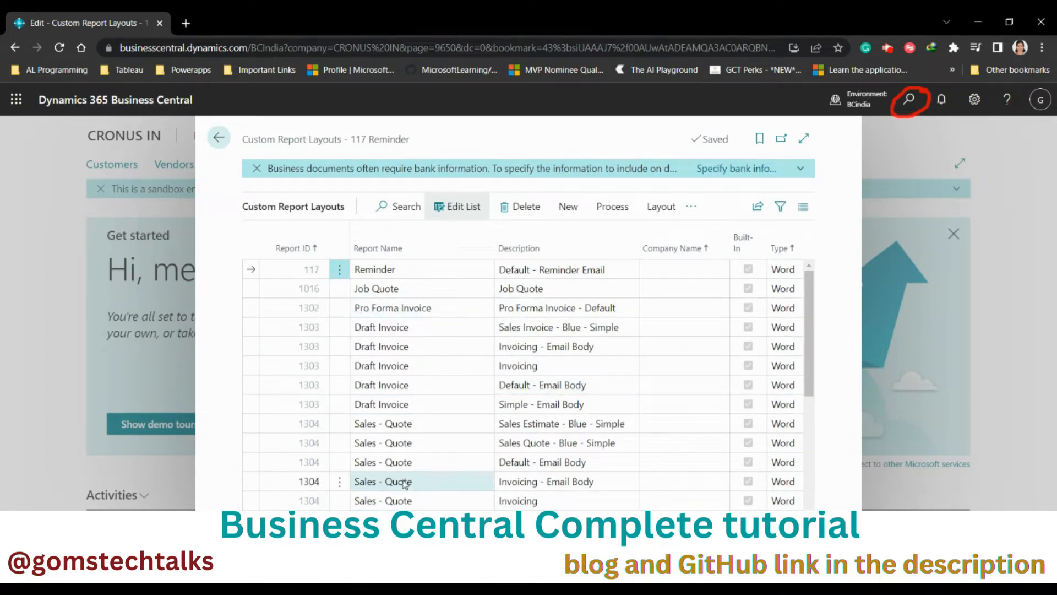
scroll(405, 483, down, 2)
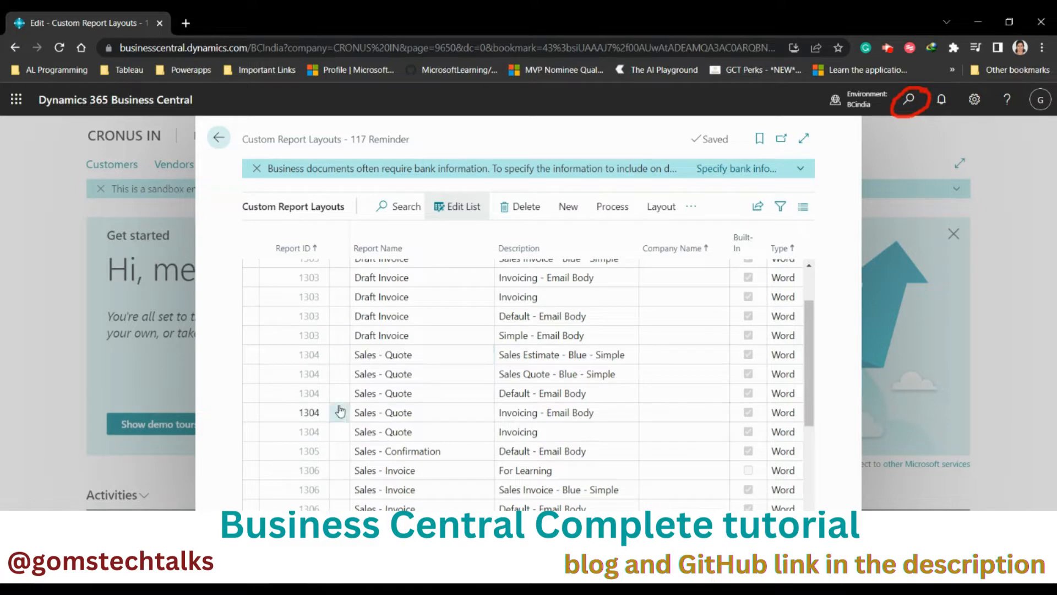
scroll(386, 441, down, 4)
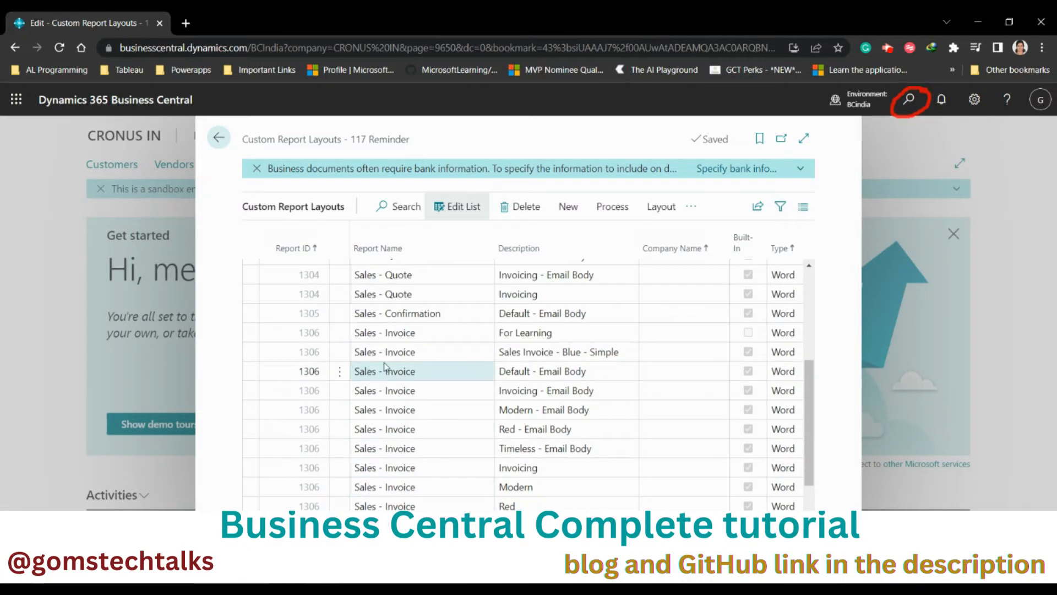
scroll(439, 488, down, 2)
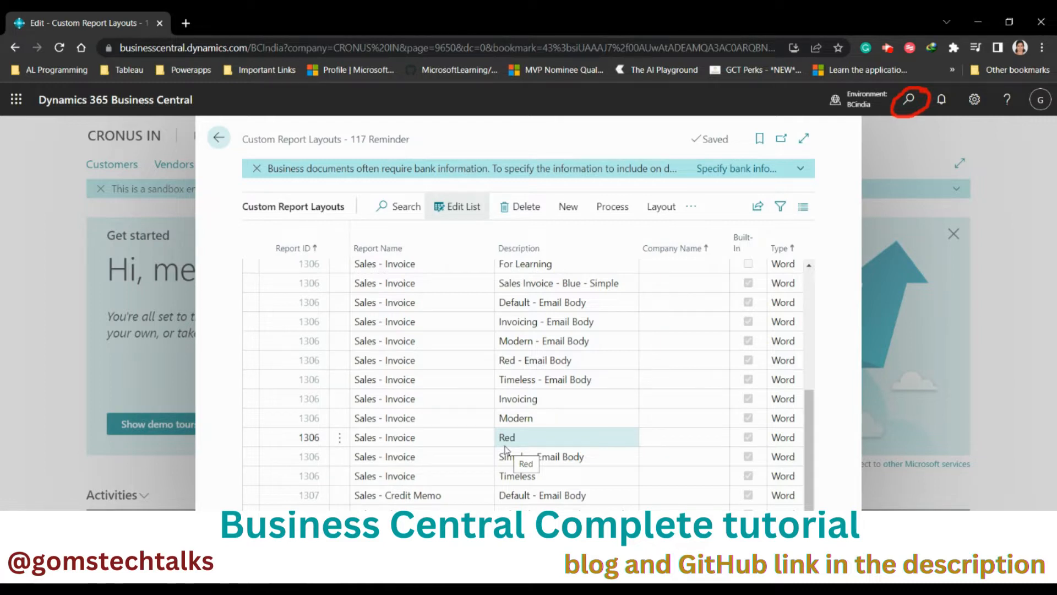
click(433, 418)
scroll(434, 417, up, 1)
click(434, 414)
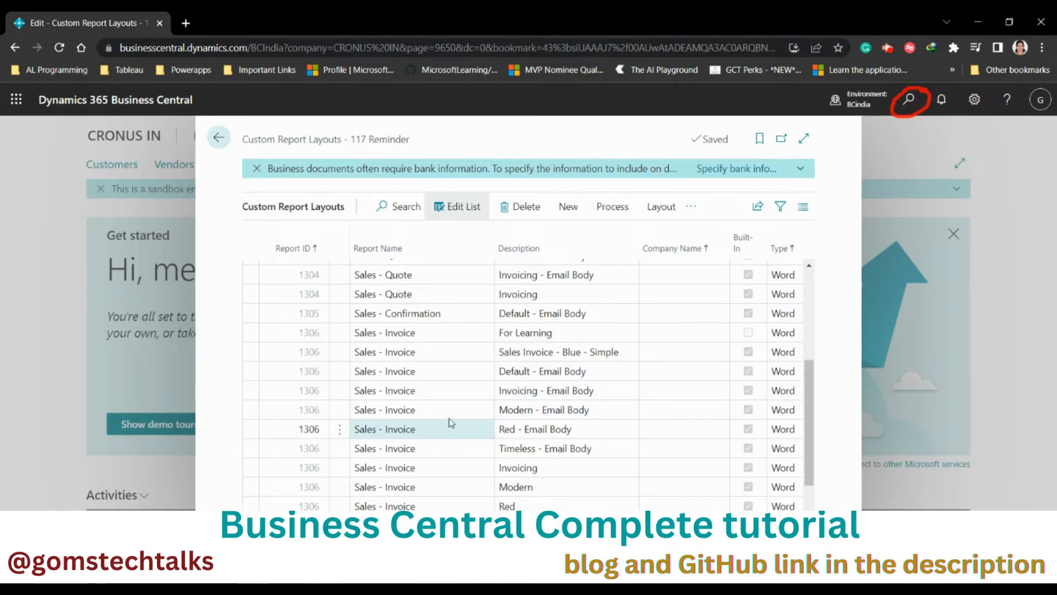
click(540, 335)
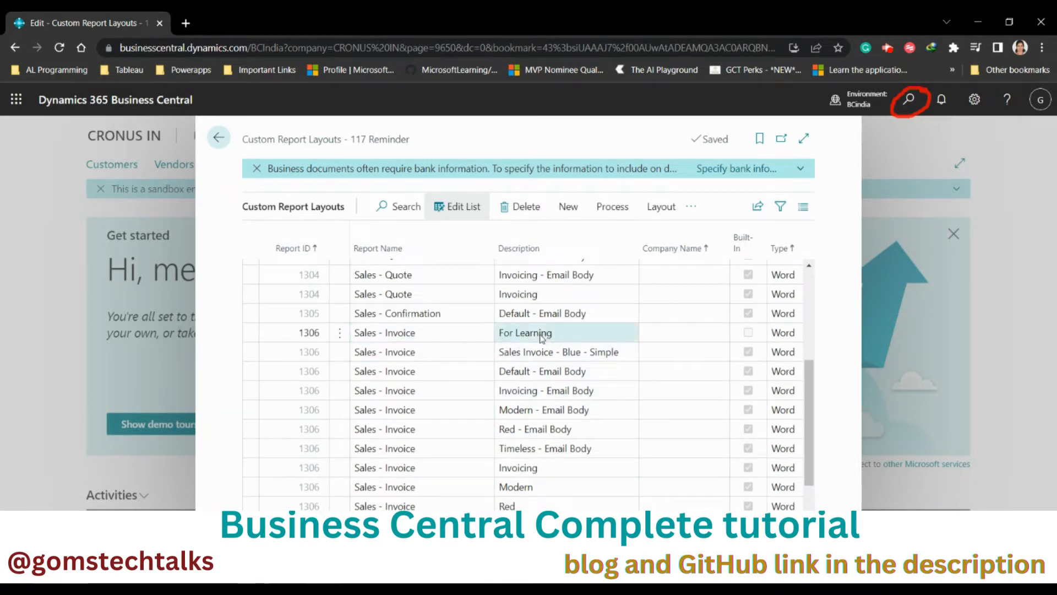
Copy the built-in "Sales Invoice - Blue - Simple" layout of report 1306 as a new custom layout
click(419, 355)
click(512, 355)
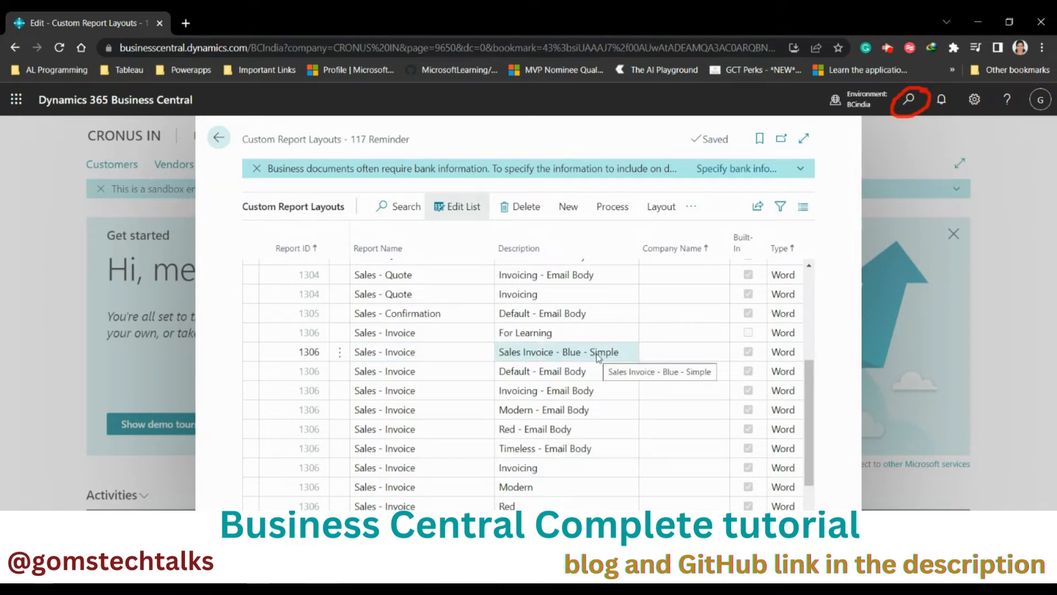
click(429, 355)
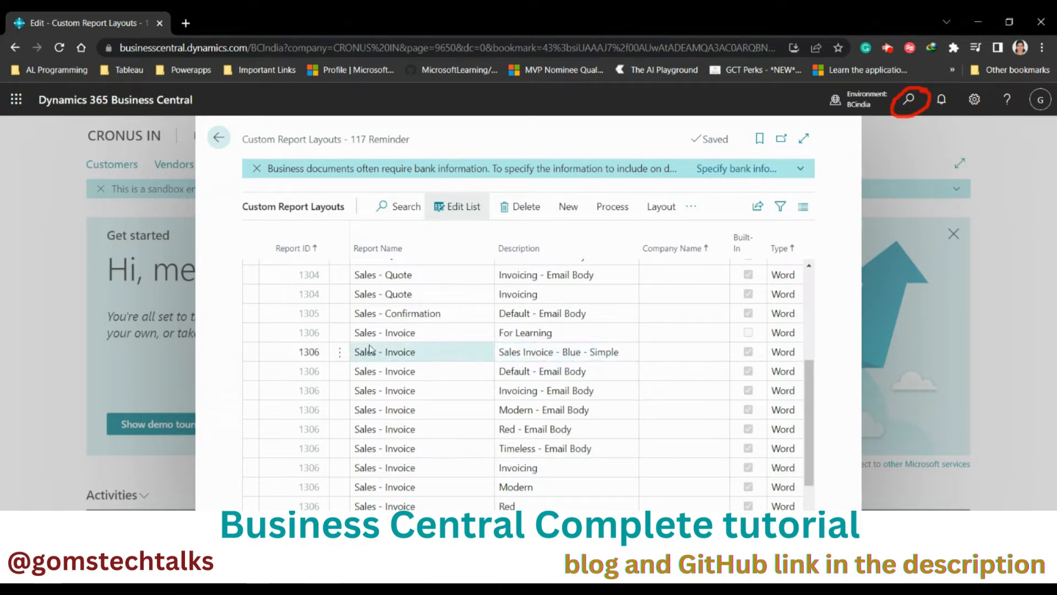
click(433, 362)
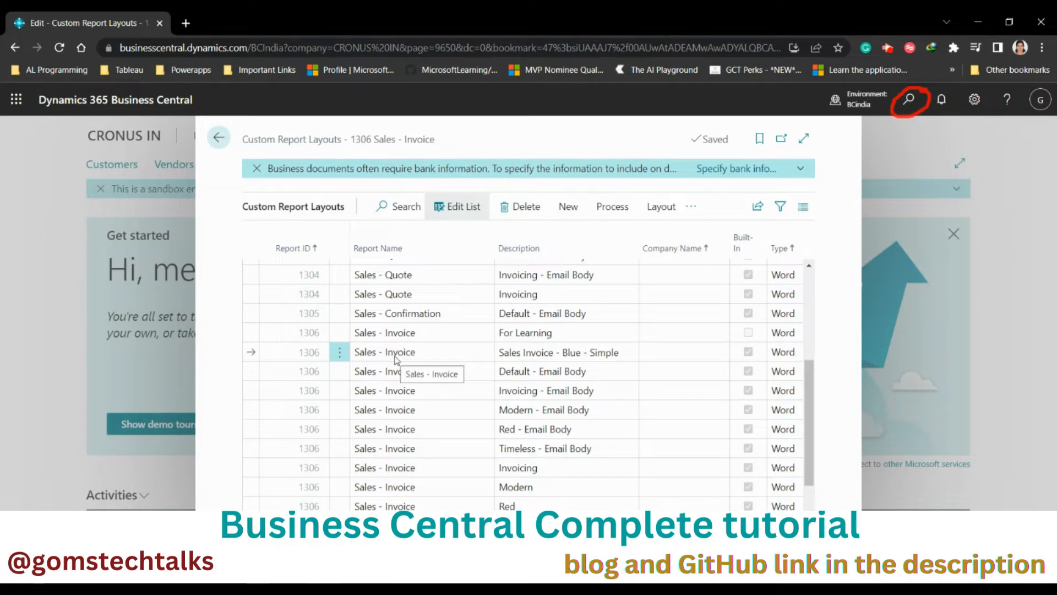
click(573, 212)
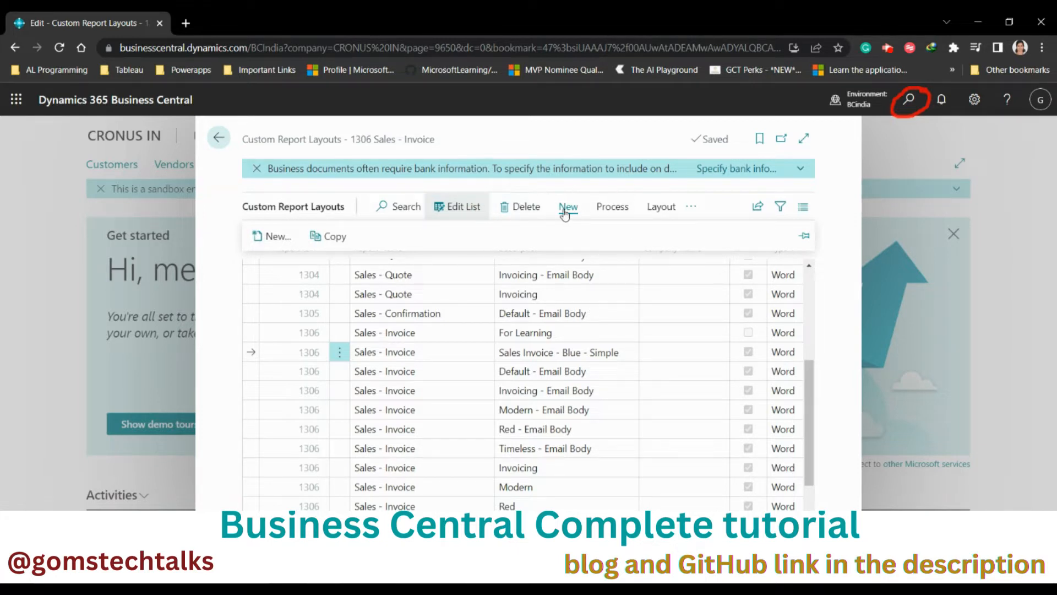
click(338, 235)
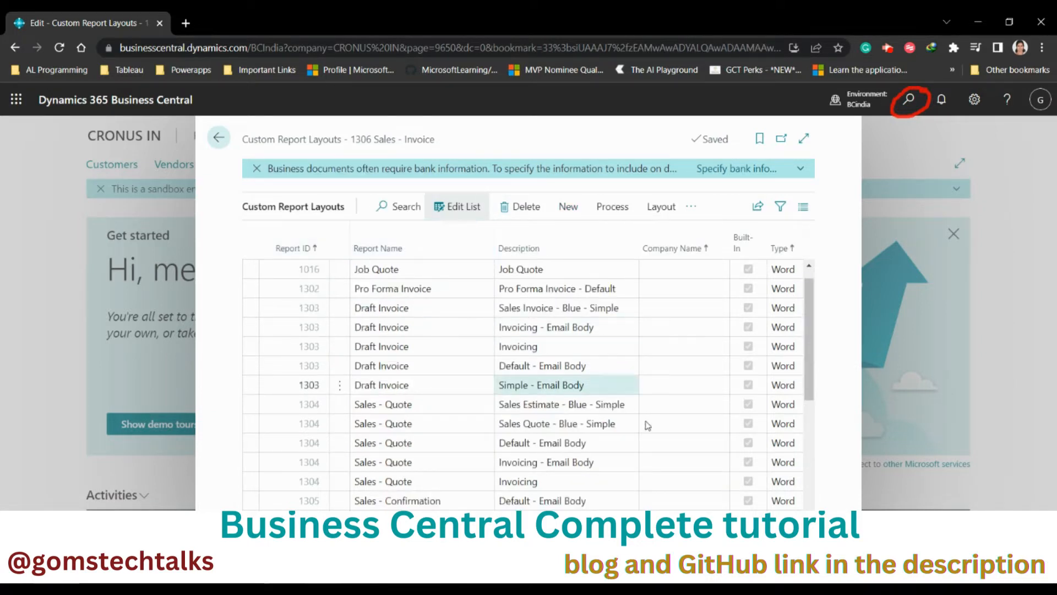
Rename the copied Sales - Invoice layout of report 1306 by setting its description to "Custom Sales Invoice - Learning"
click(727, 450)
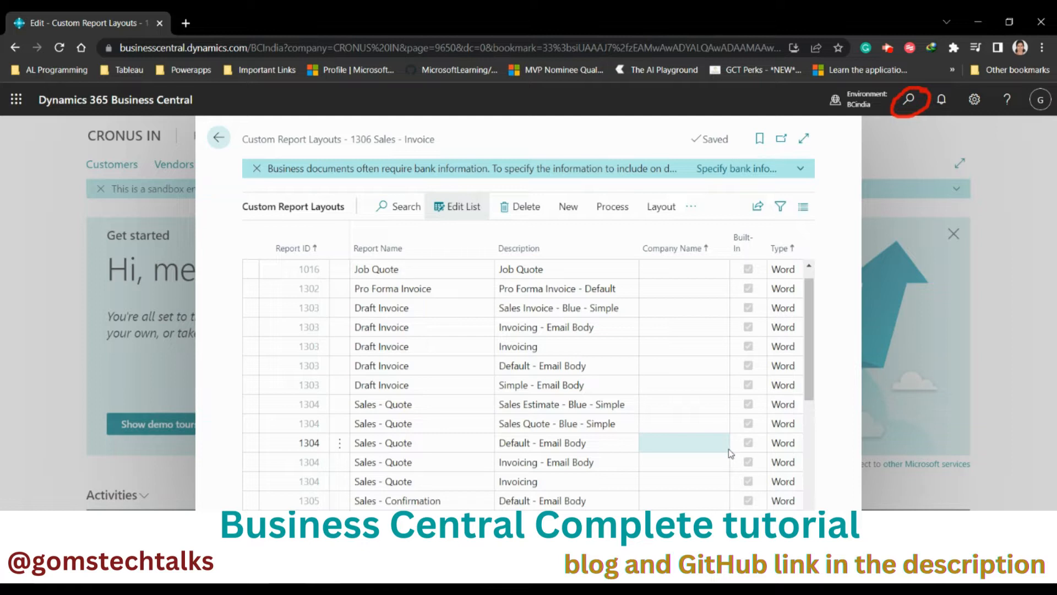
scroll(728, 448, down, 5)
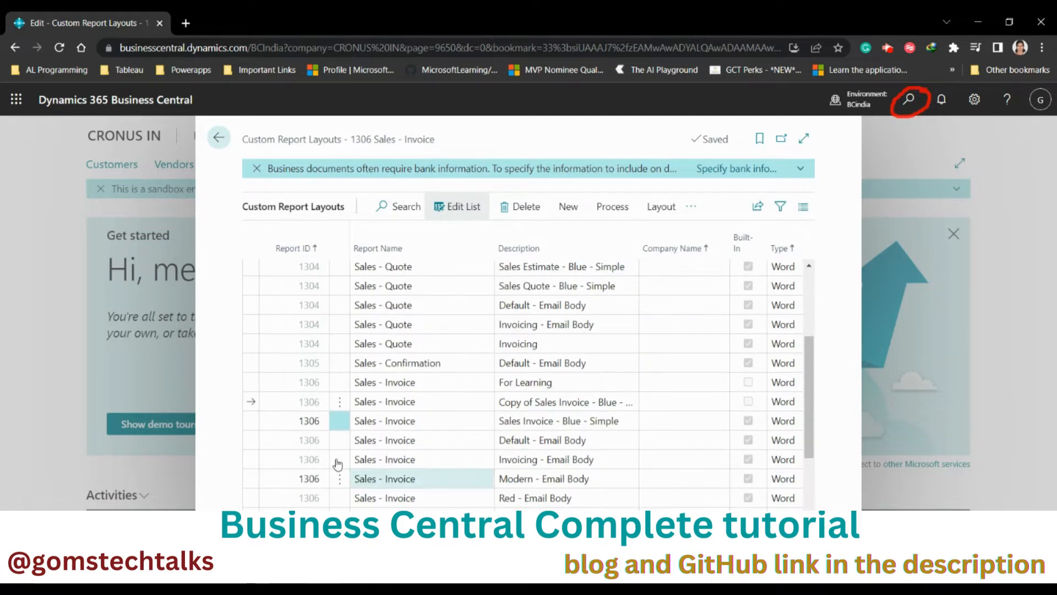
click(338, 420)
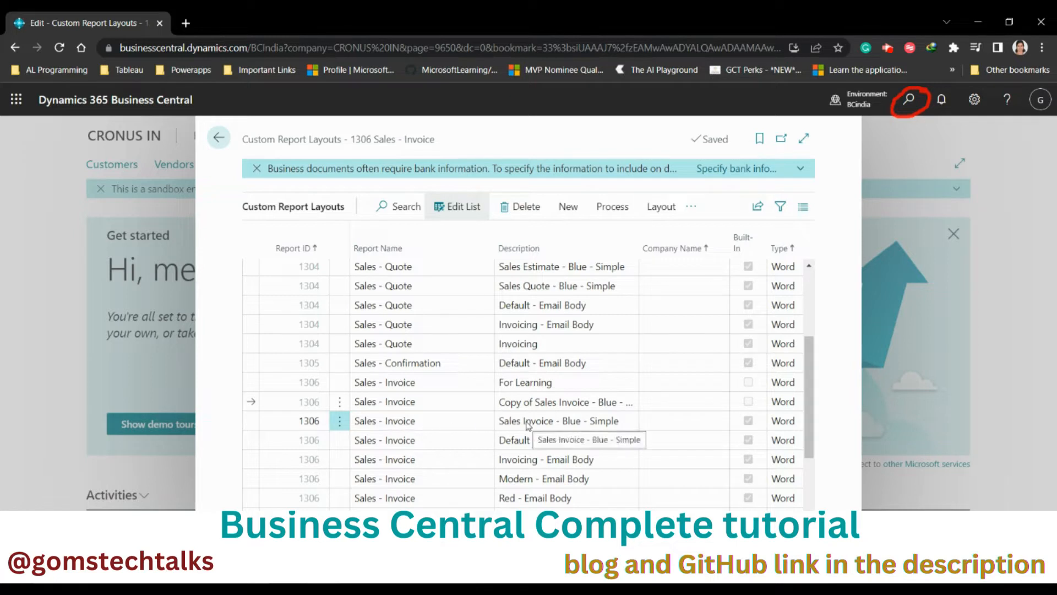
click(529, 403)
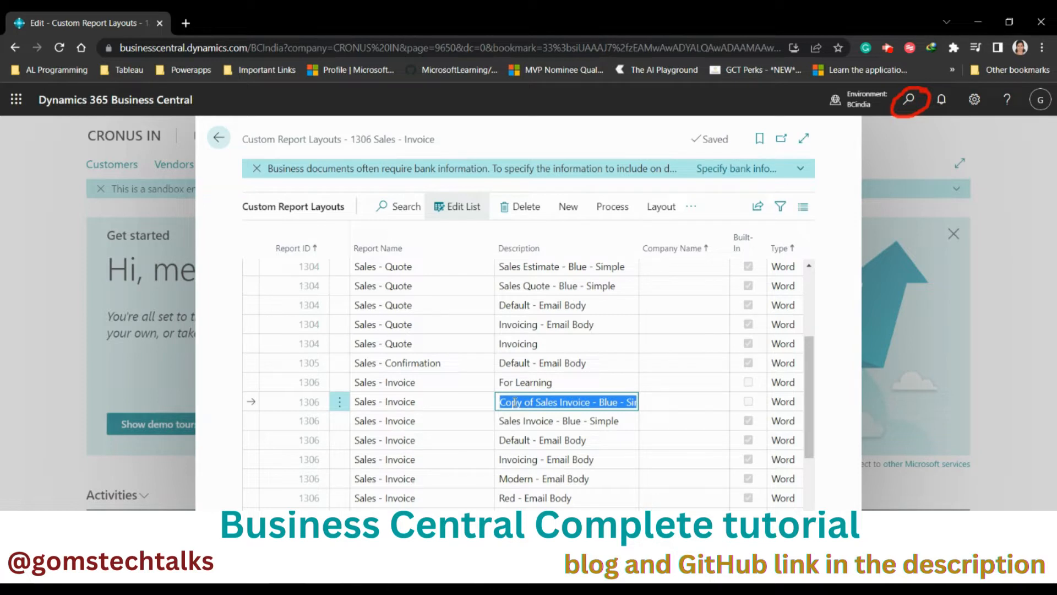
text(Custo)
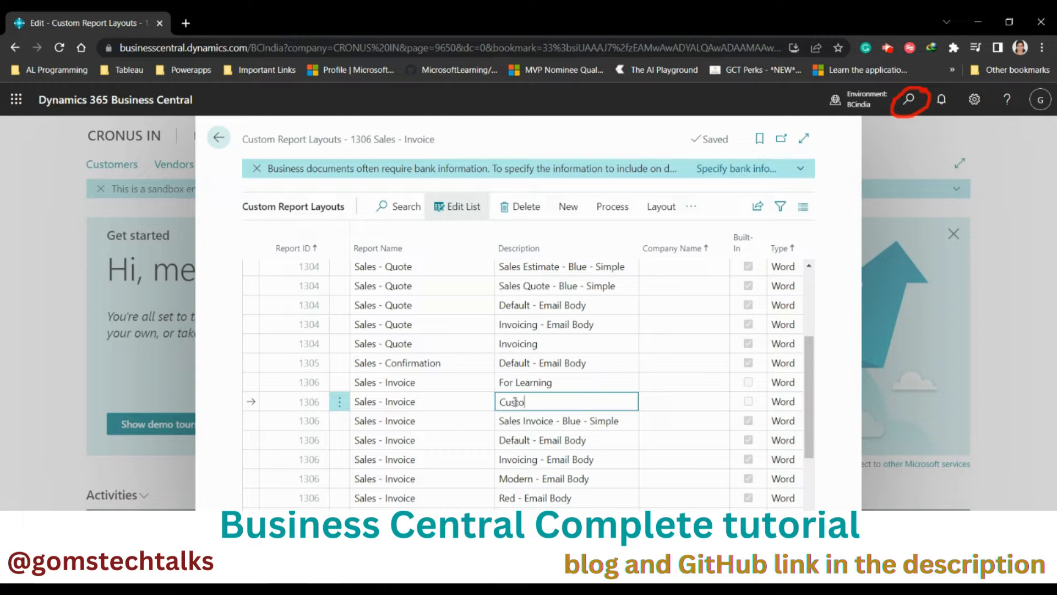
text(m Sales Inv)
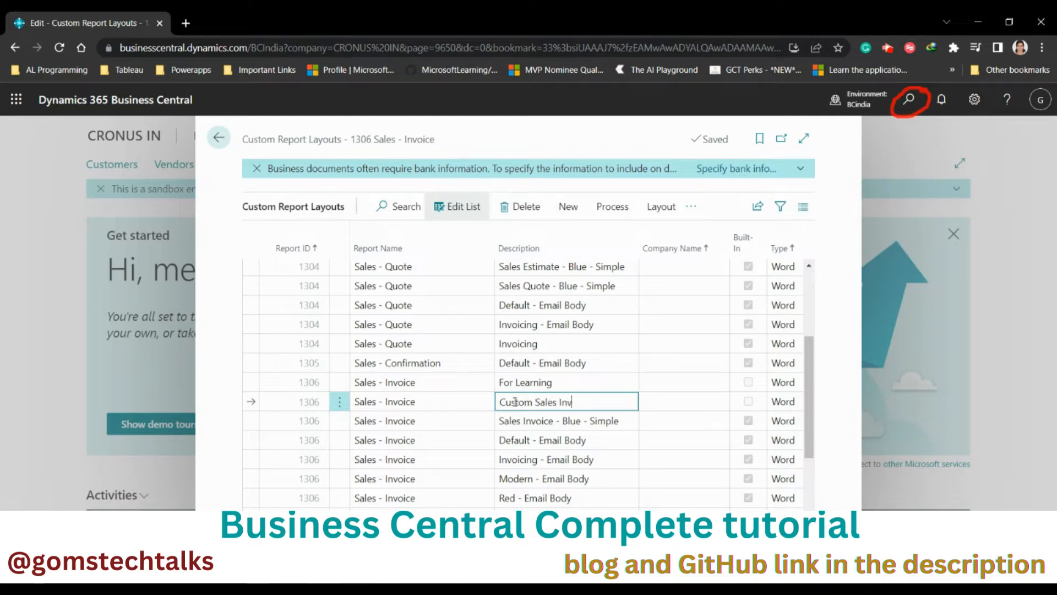
text(oice - Learning)
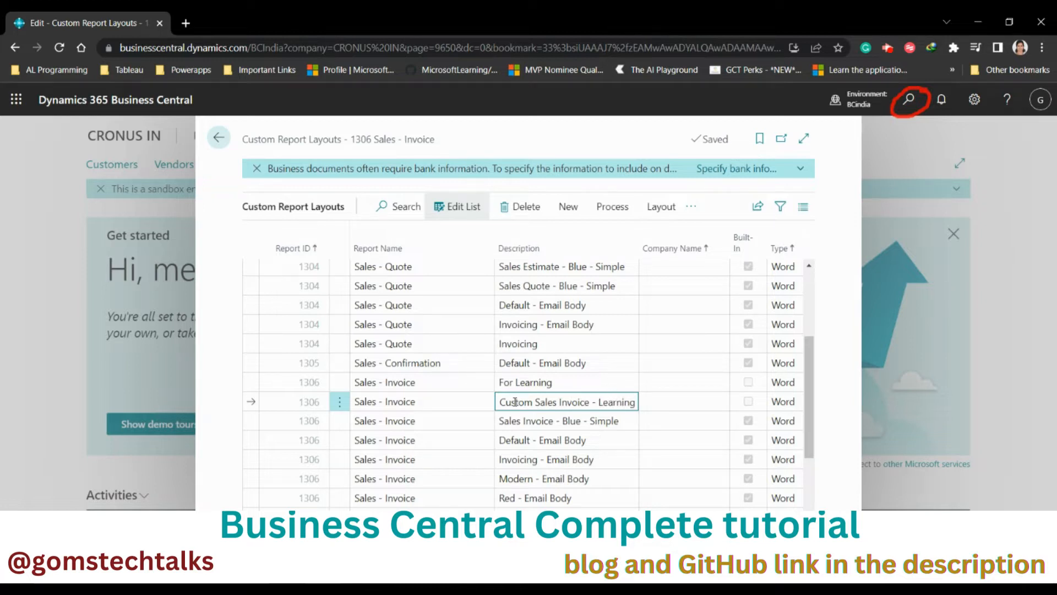
click(211, 384)
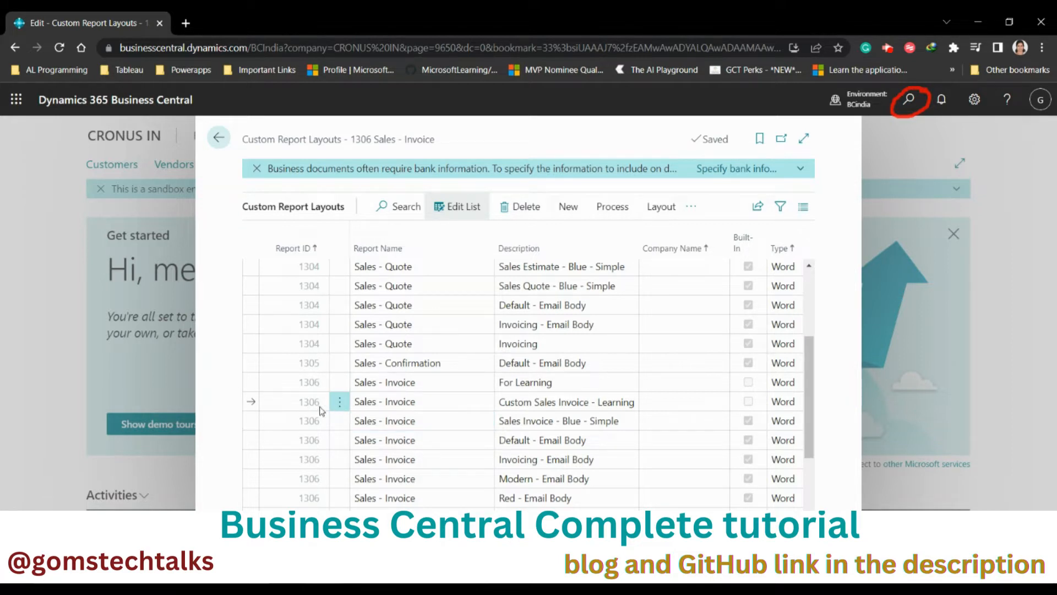
Export the "Custom Sales Invoice - Learning" layout as a Word document and begin its file name with "Sales"
click(444, 402)
click(668, 209)
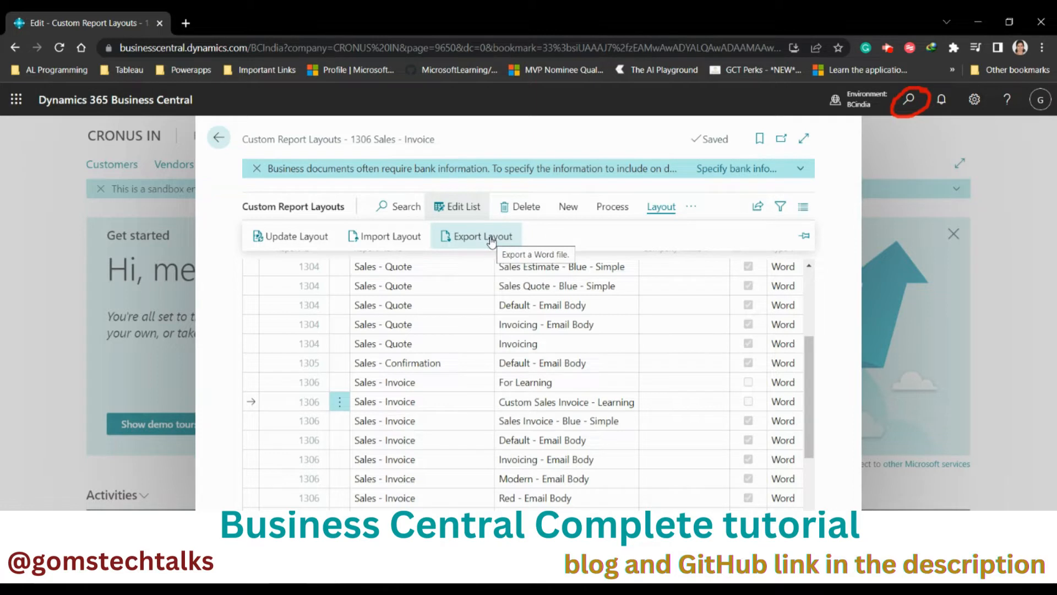
click(492, 240)
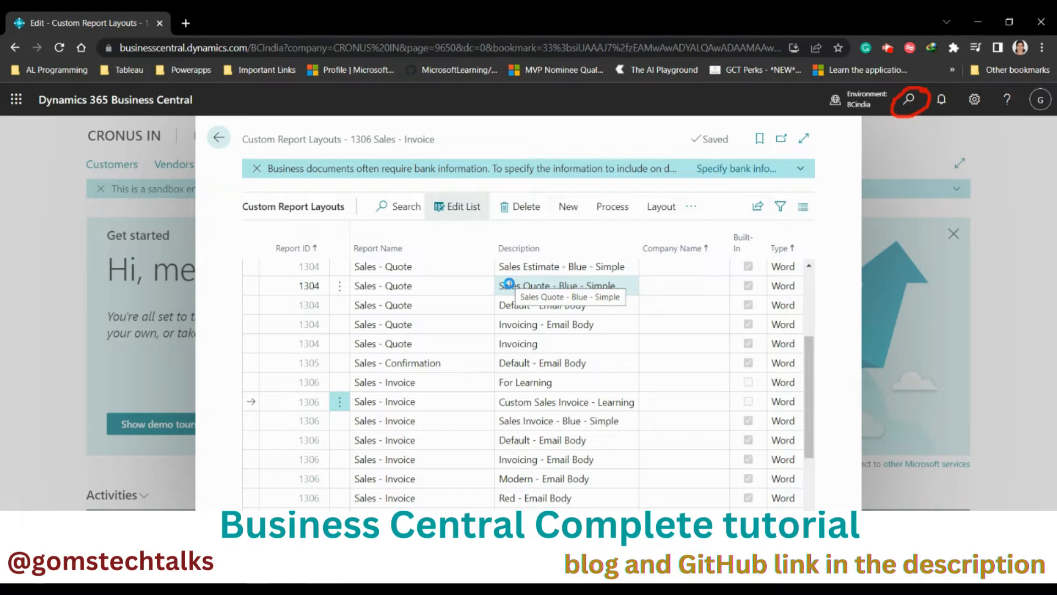
click(509, 283)
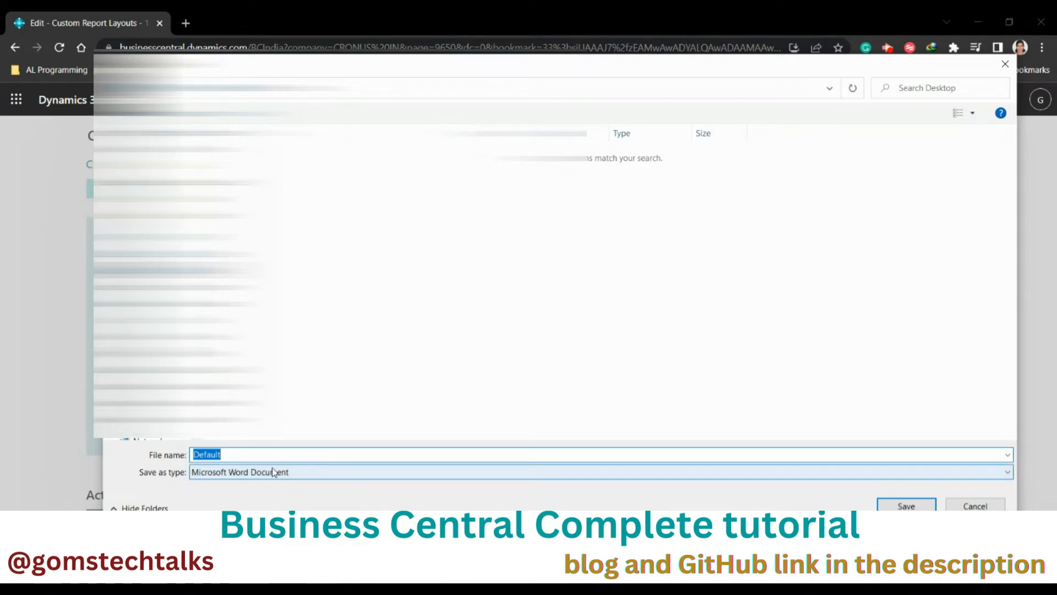
text(Sales)
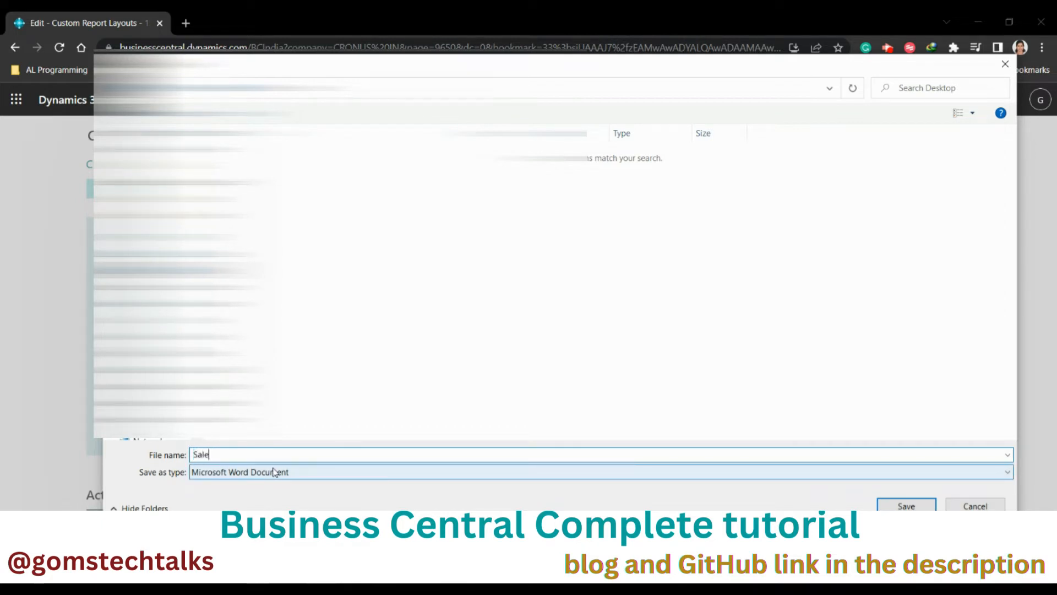